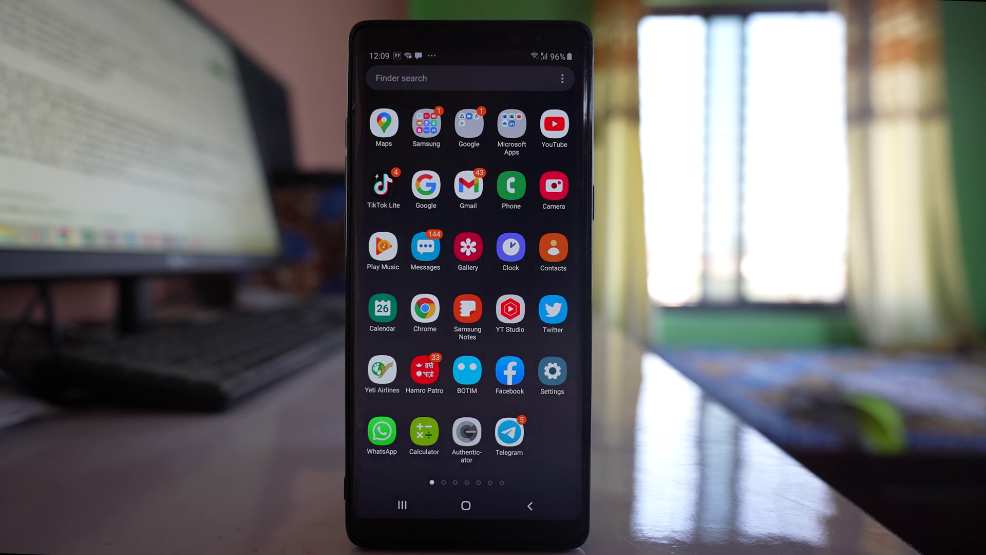
Step: Launch Settings from the app drawer
left_click(553, 371)
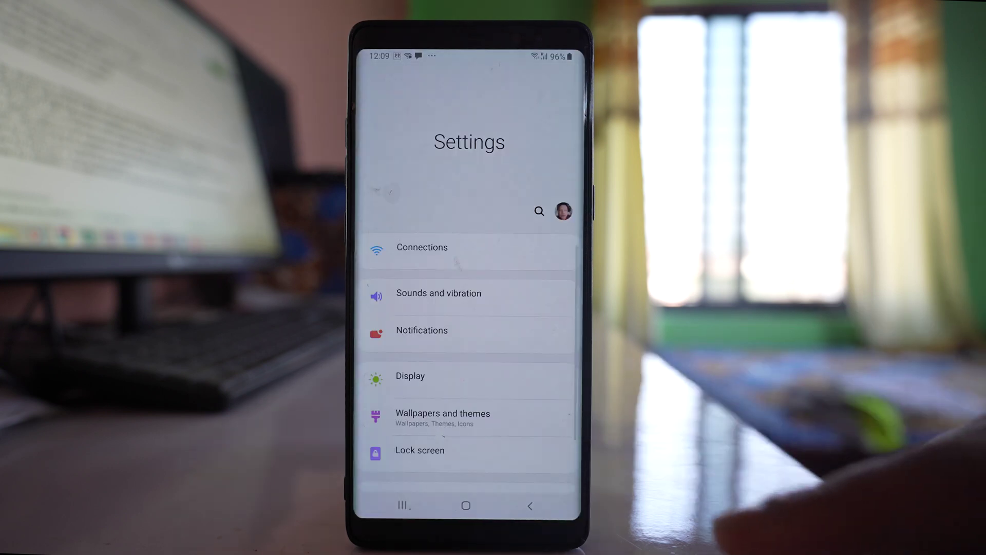
Step: Switch off Chrome's toggle in the full App notifications list, leaving other apps on
left_click(463, 330)
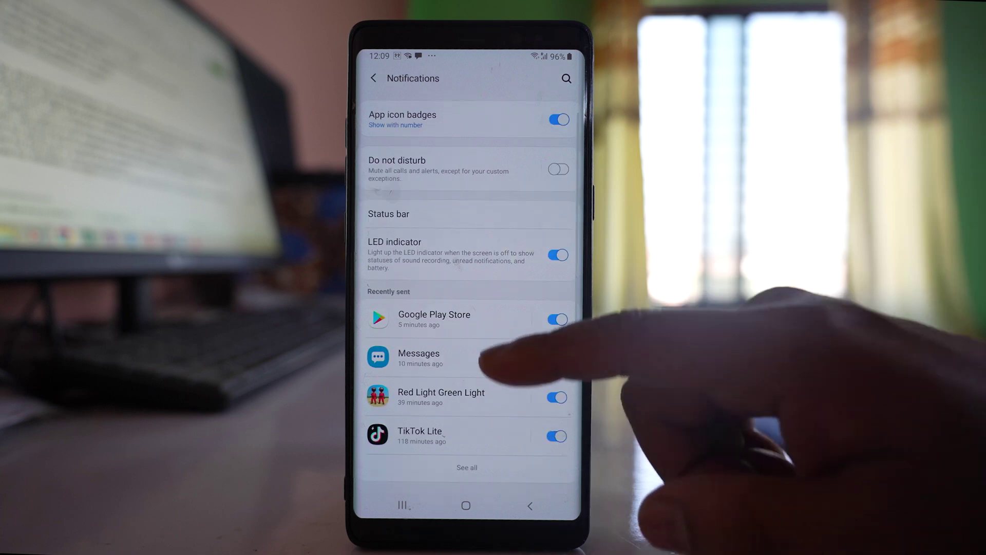
scroll(493, 354, "down", 3)
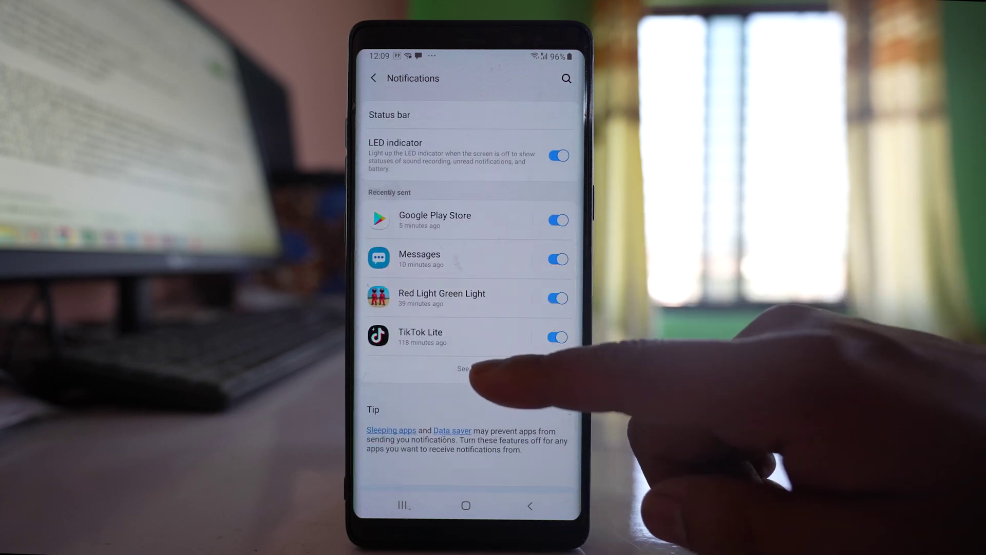
left_click(468, 368)
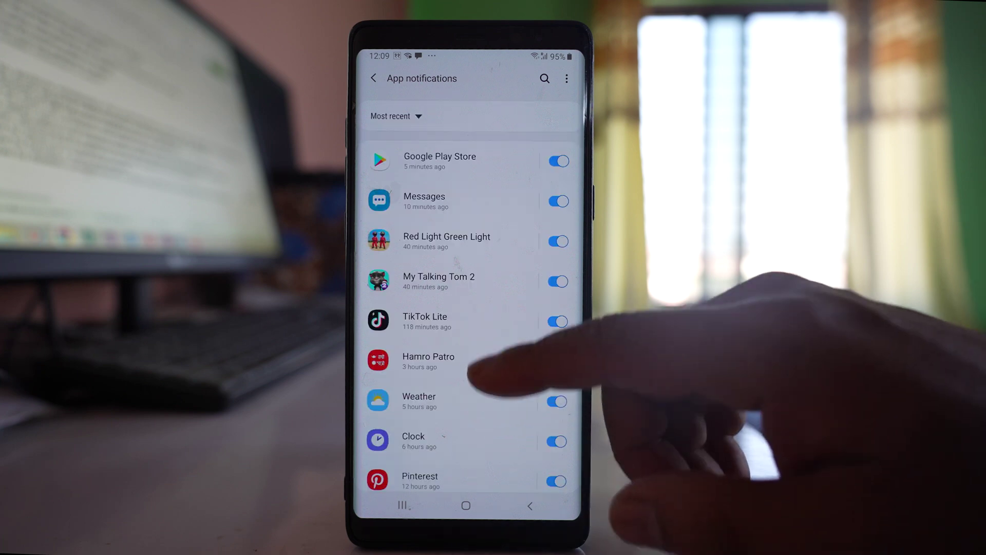
scroll(494, 347, "down", 2)
scroll(493, 347, "down", 3)
scroll(494, 346, "down", 3)
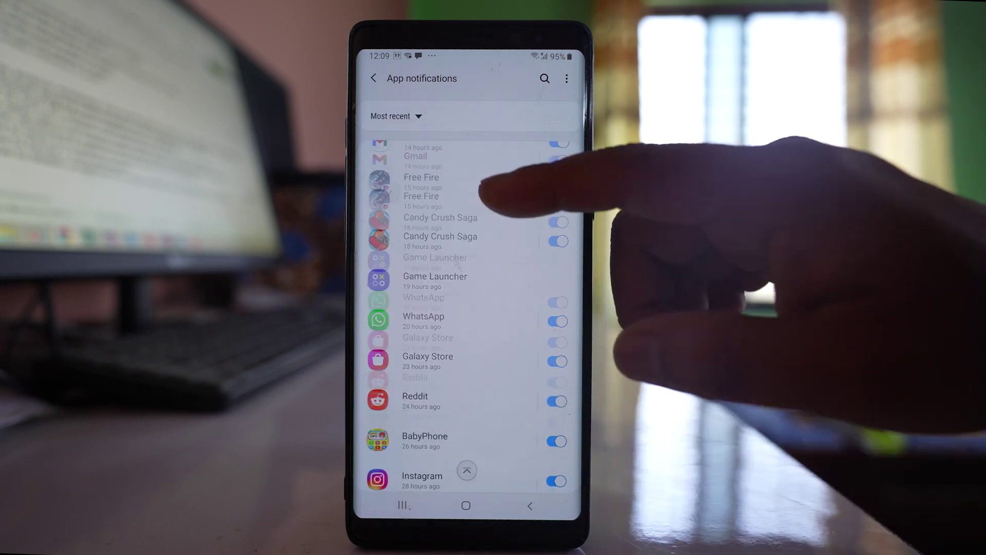
scroll(494, 347, "up", 3)
scroll(494, 348, "down", 5)
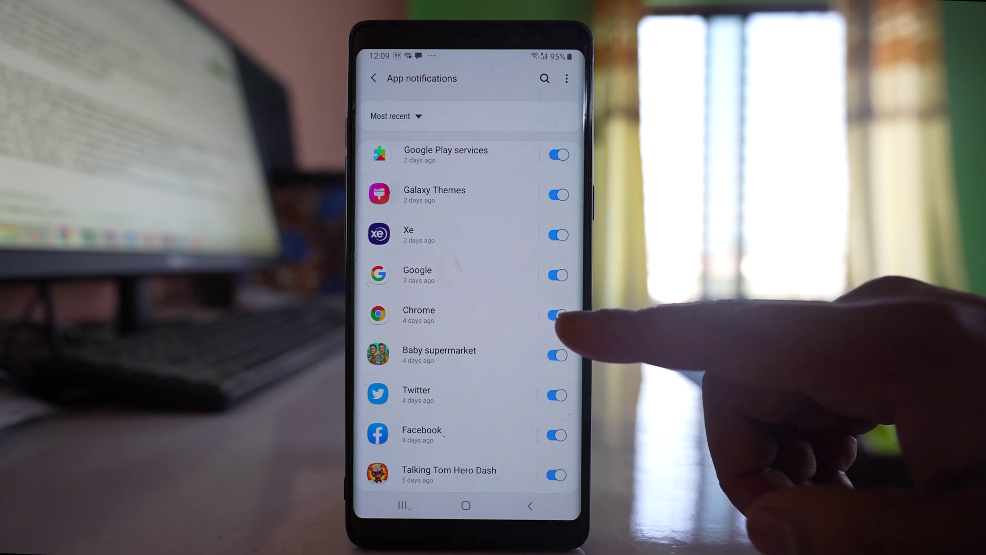
left_click(557, 314)
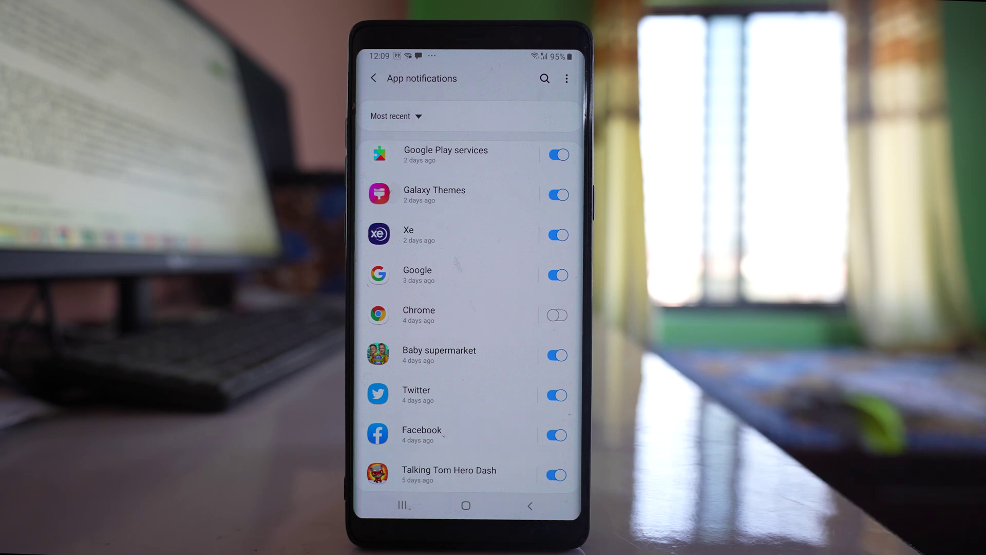
Step: Launch Chrome from the home screen's app drawer and open its Settings from the menu
left_click(466, 505)
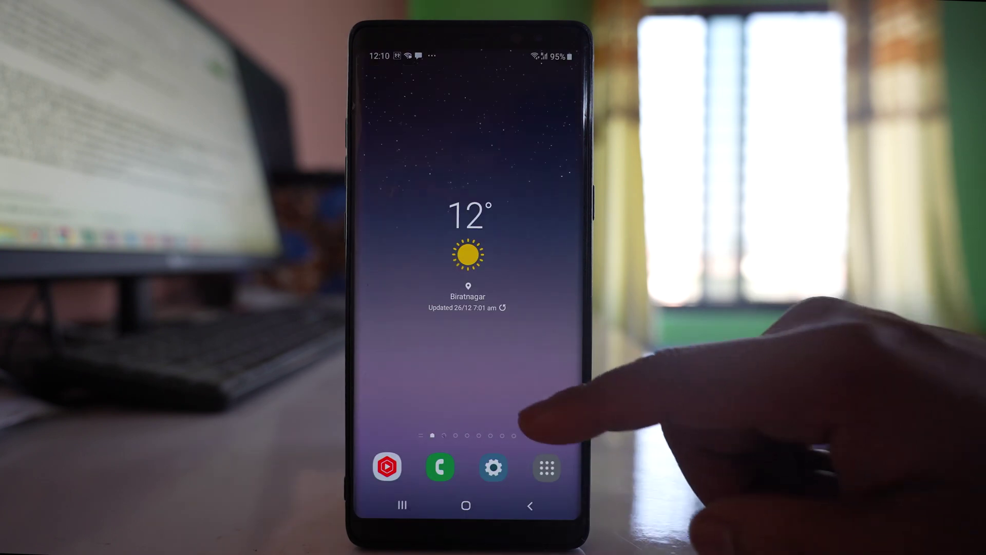
left_click(546, 468)
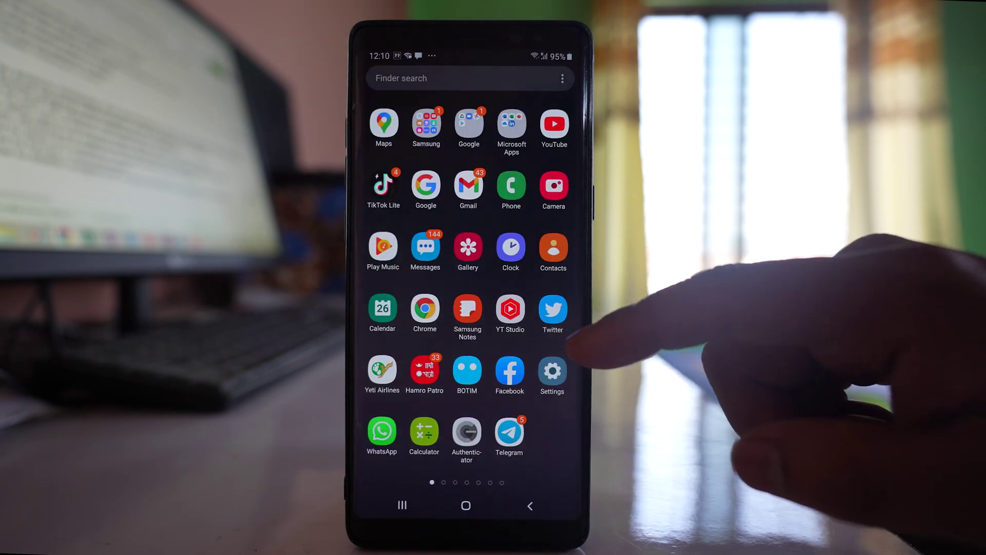
left_click(425, 309)
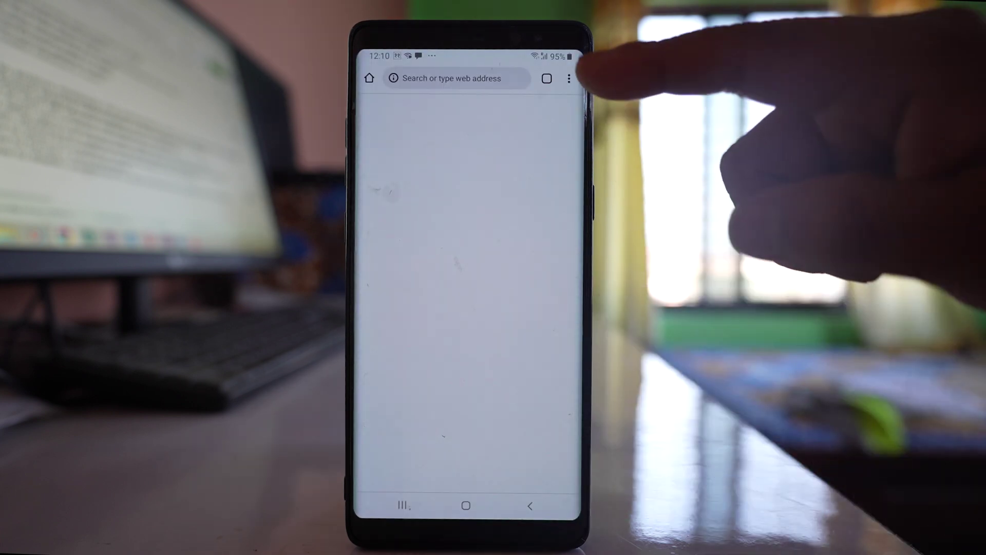
left_click(568, 77)
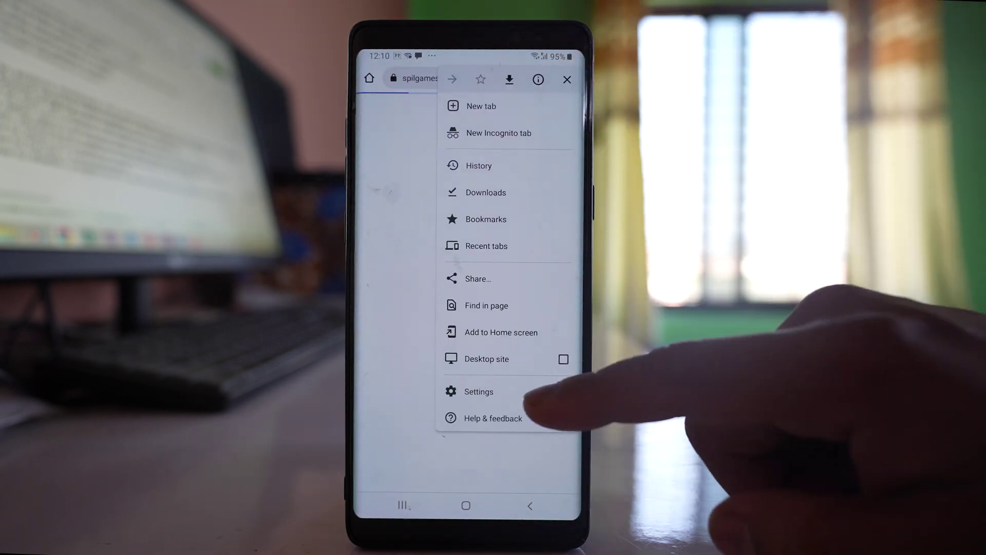
left_click(480, 392)
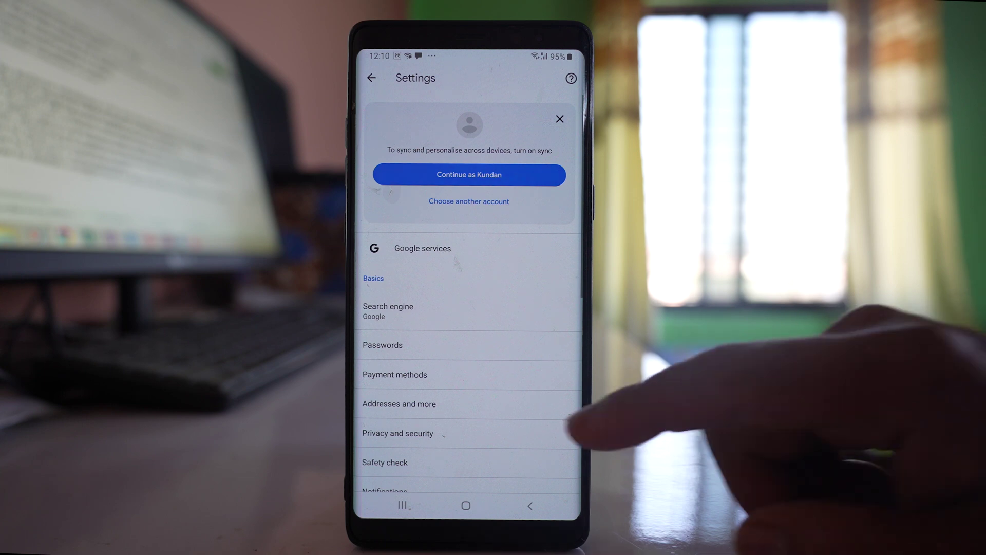
scroll(501, 401, "down", 3)
Step: Turn off Show notifications under Chrome Settings > Notifications
left_click(462, 395)
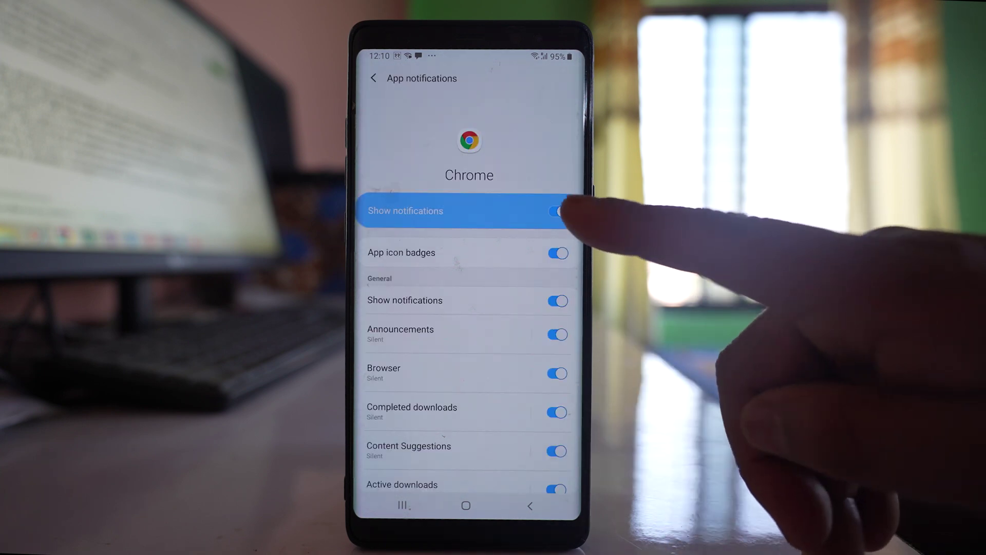
left_click(558, 211)
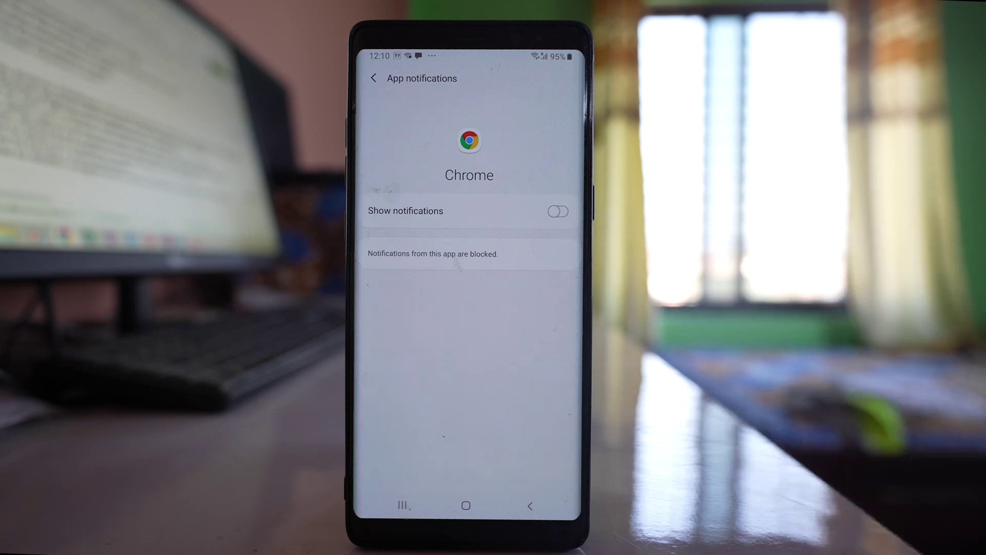